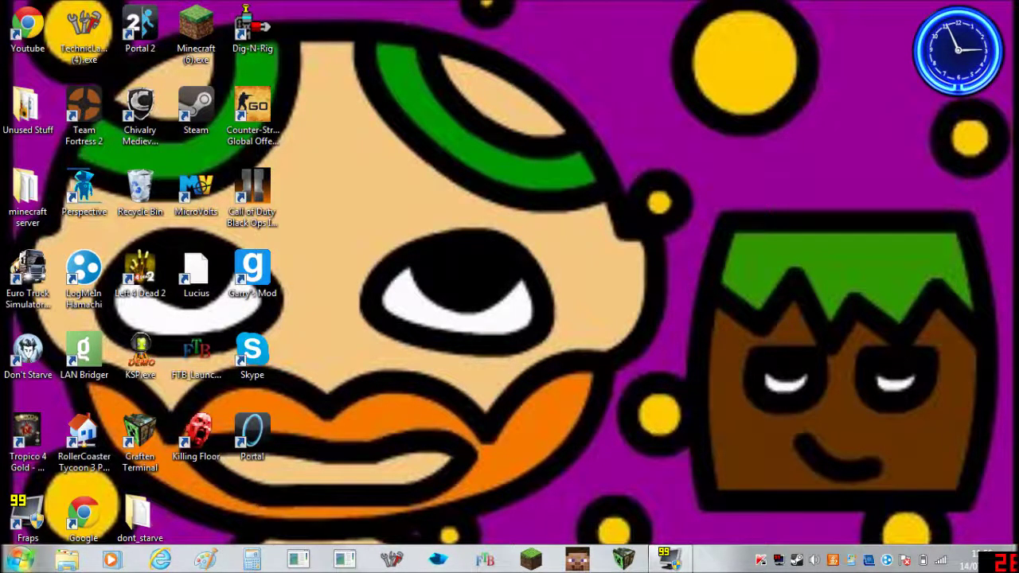
- Search the Start menu for 'documents' and open the Documents library
left_click(19, 561)
type("s")
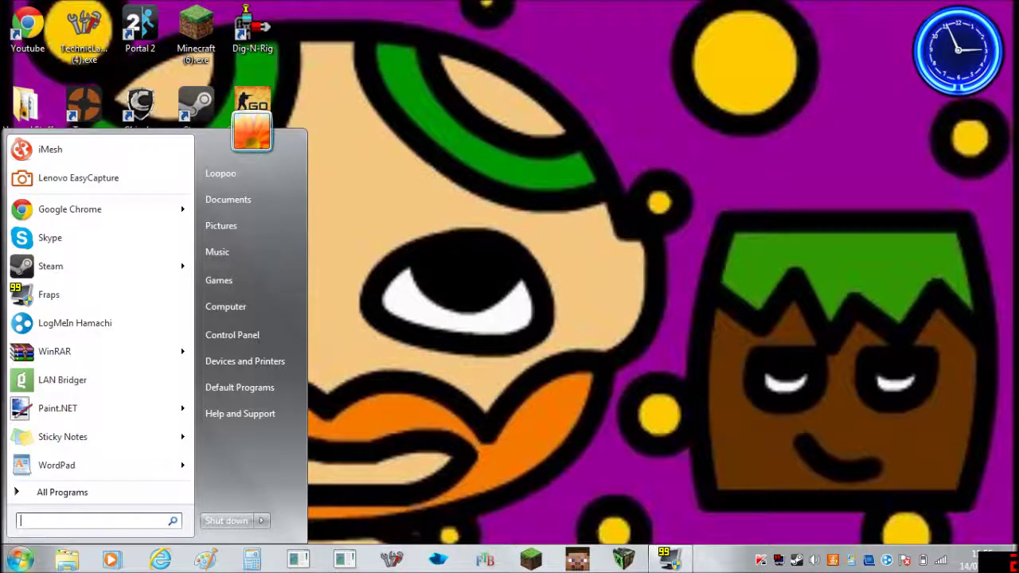
type("doc")
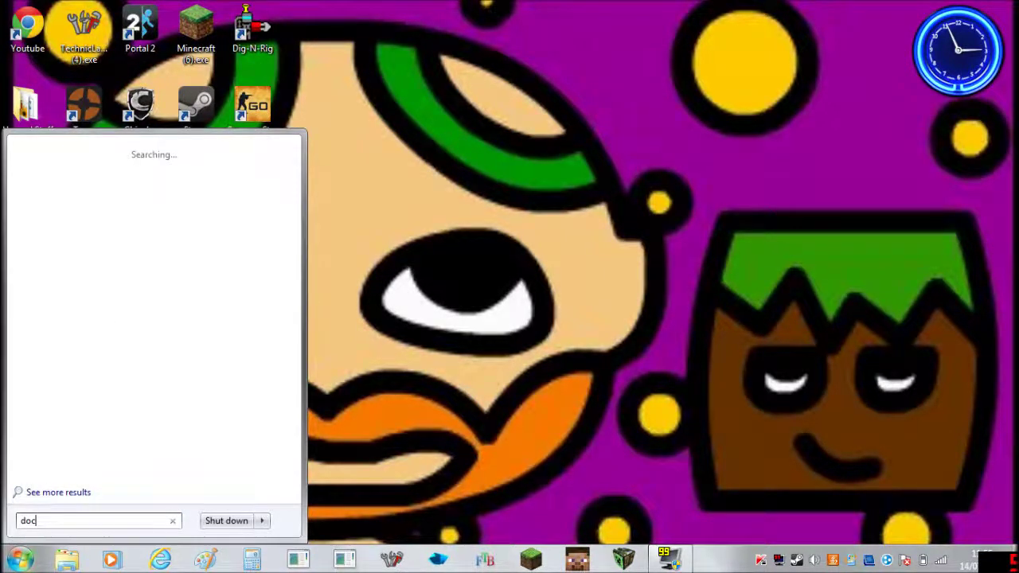
type("uments")
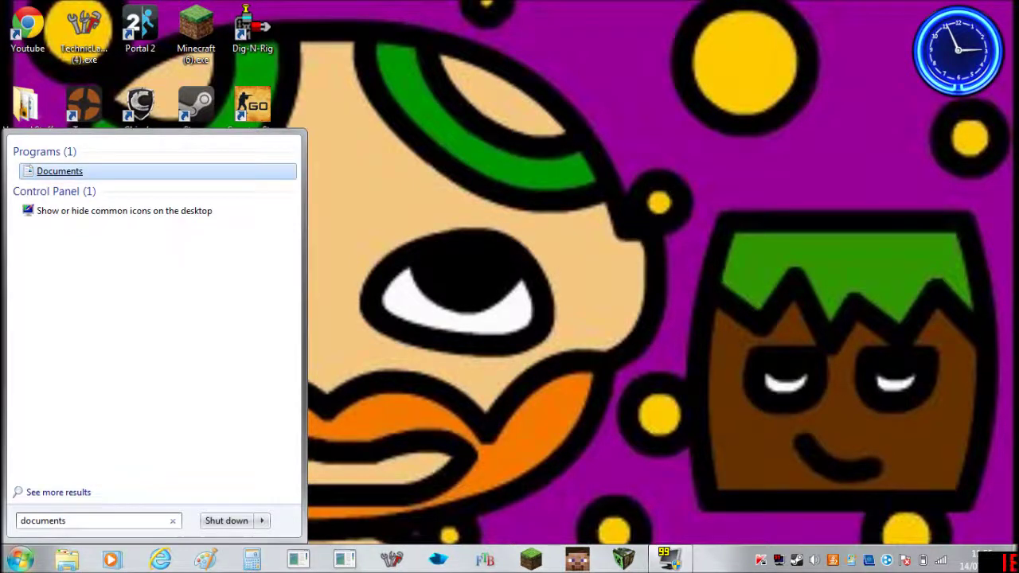
key("Return")
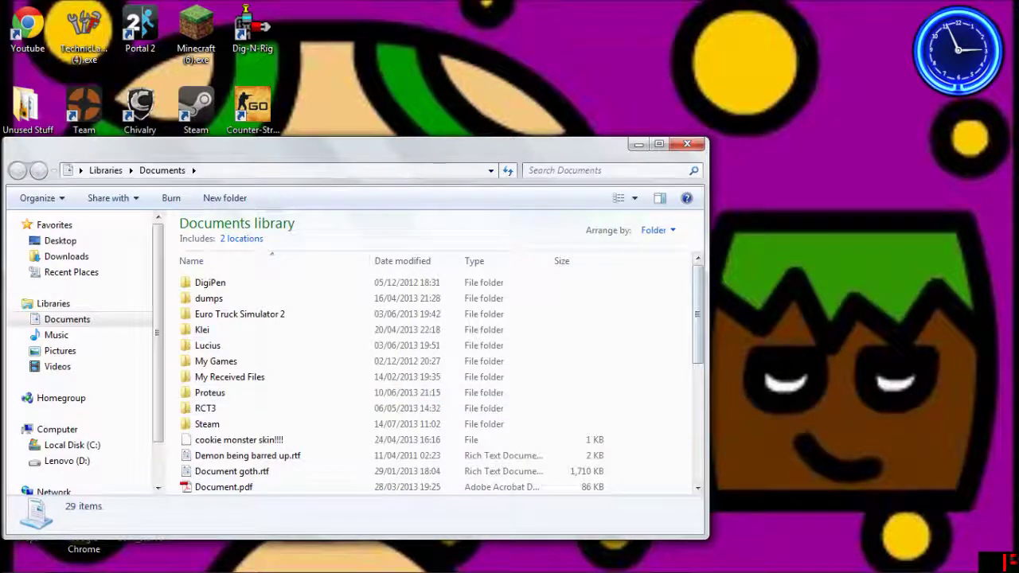
- Open the Steam folder inside Documents and locate its SteamApps folder
scroll(550, 290, "down", 1)
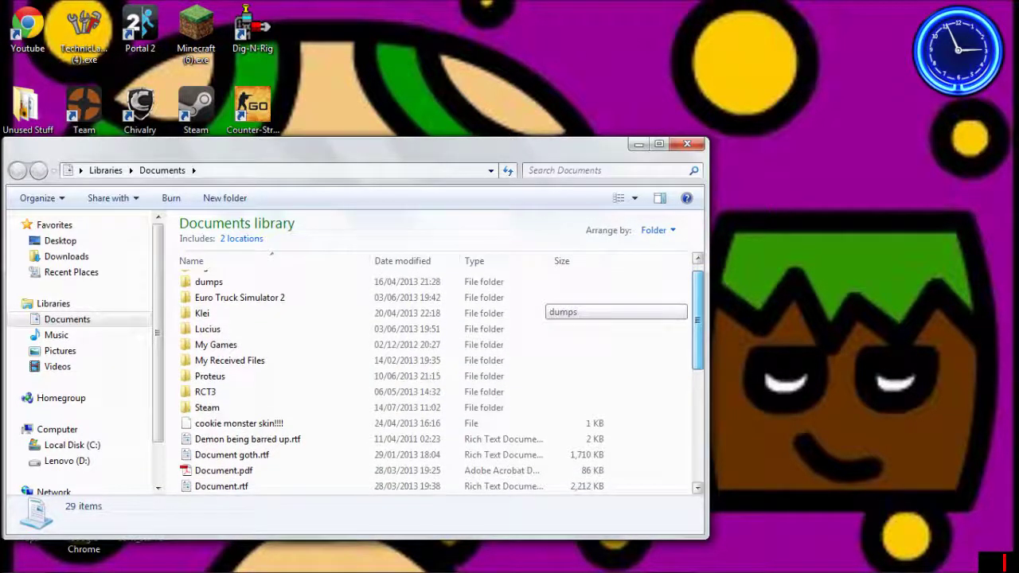
scroll(549, 303, "up", 1)
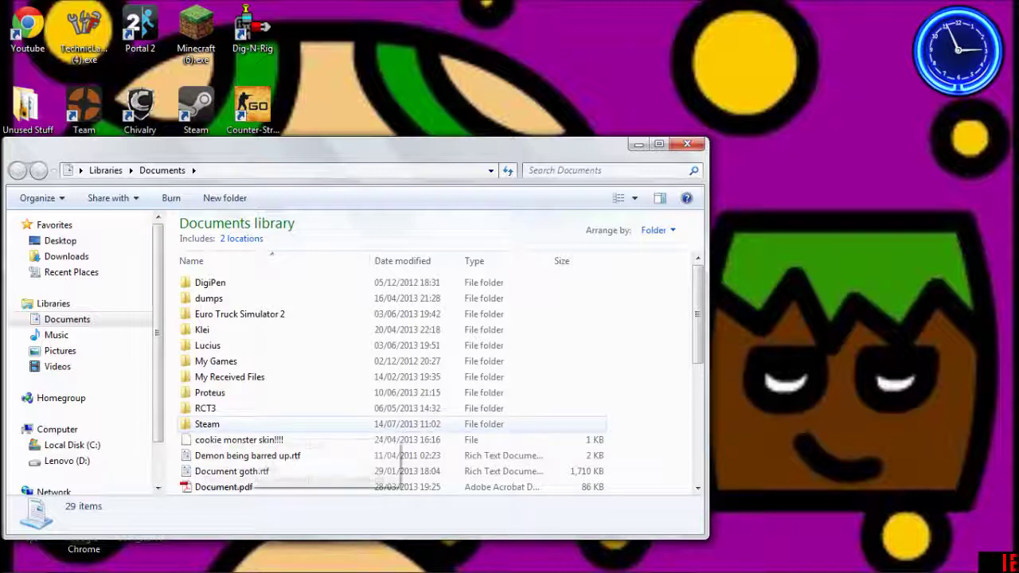
double_click(207, 424)
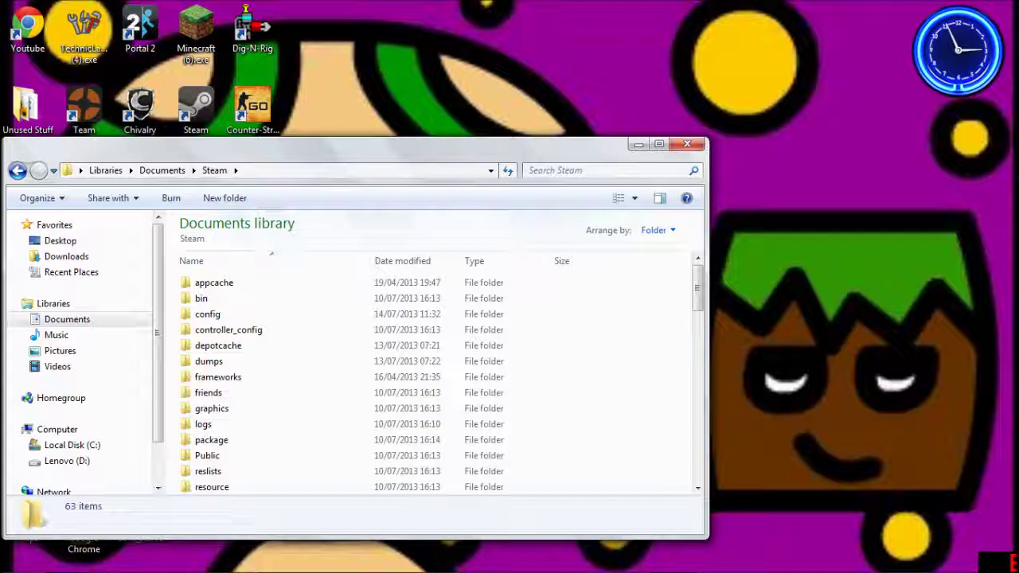
scroll(438, 382, "down", 1)
scroll(438, 382, "up", 1)
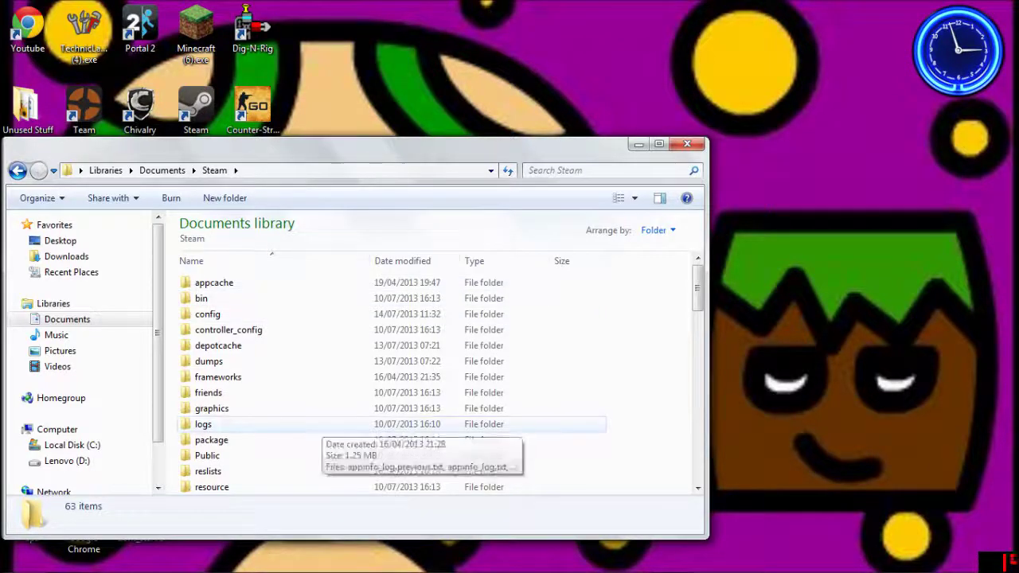
left_click_drag(697, 286, 697, 315)
- Navigate through SteamApps\common\dont_starve into the Don't Starve mods folder
double_click(218, 400)
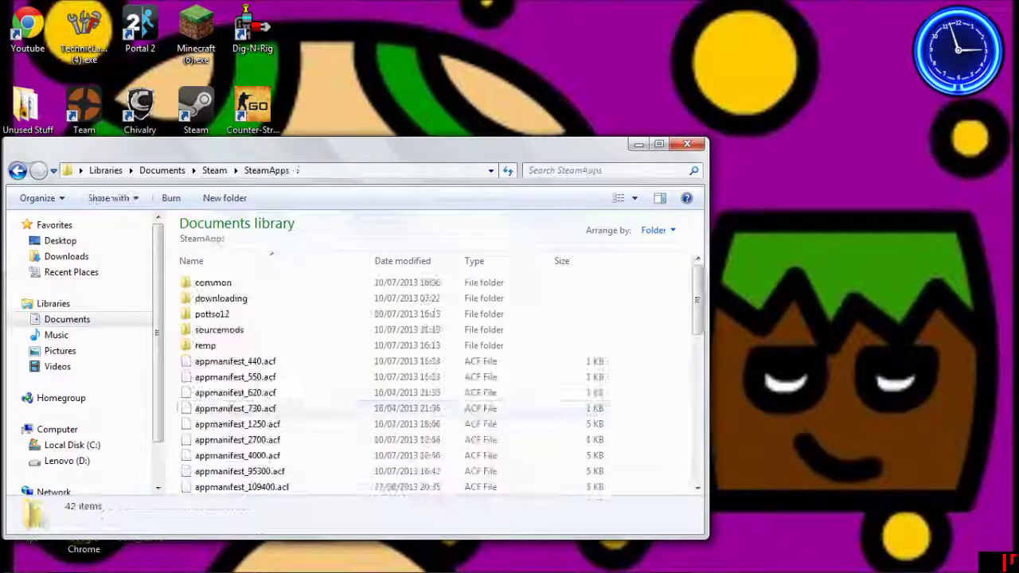
double_click(214, 282)
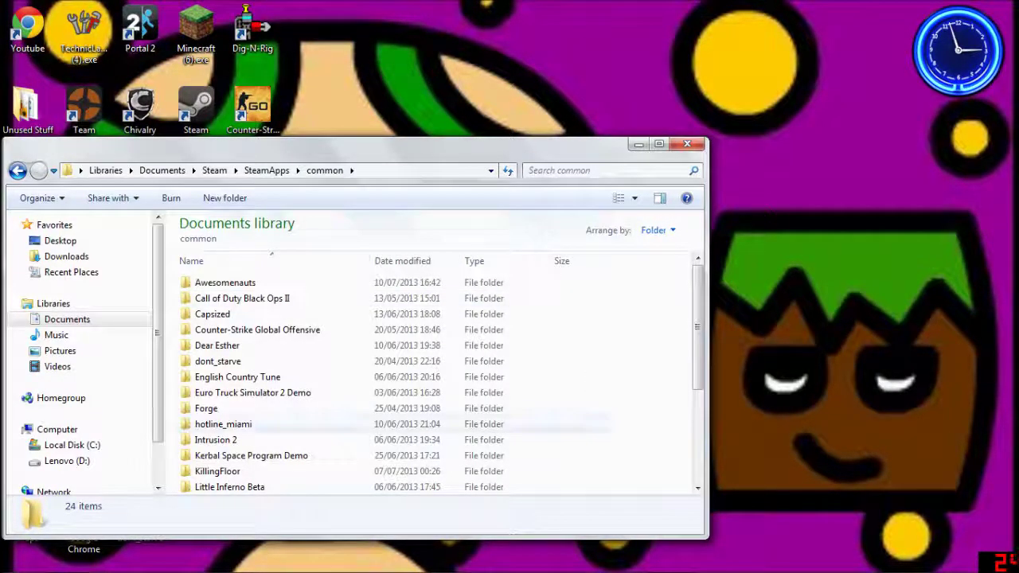
scroll(697, 328, "down", 1)
mouse_move(697, 328)
left_mouse_down()
mouse_move(698, 417)
mouse_move(698, 328)
left_mouse_up()
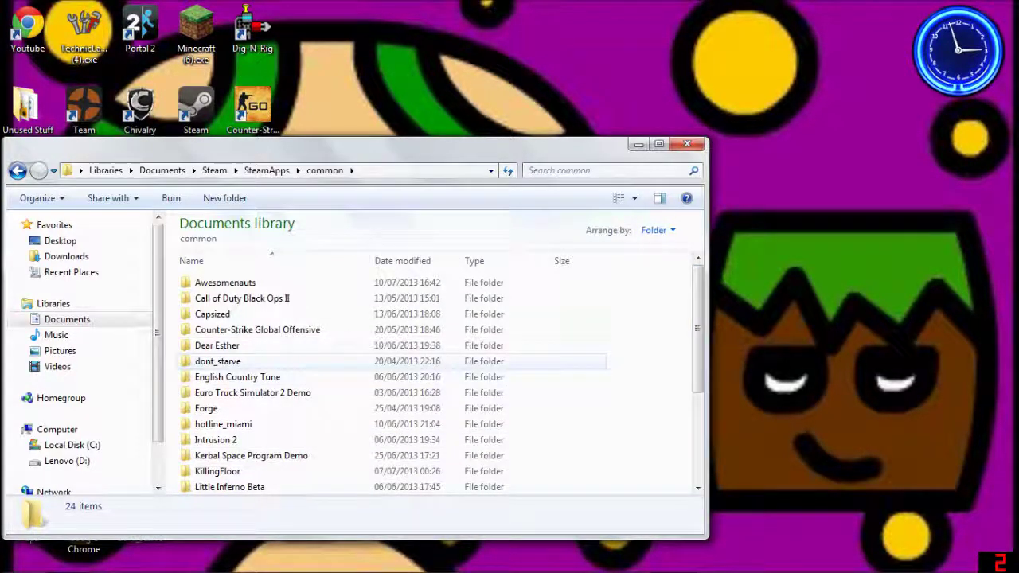
double_click(332, 361)
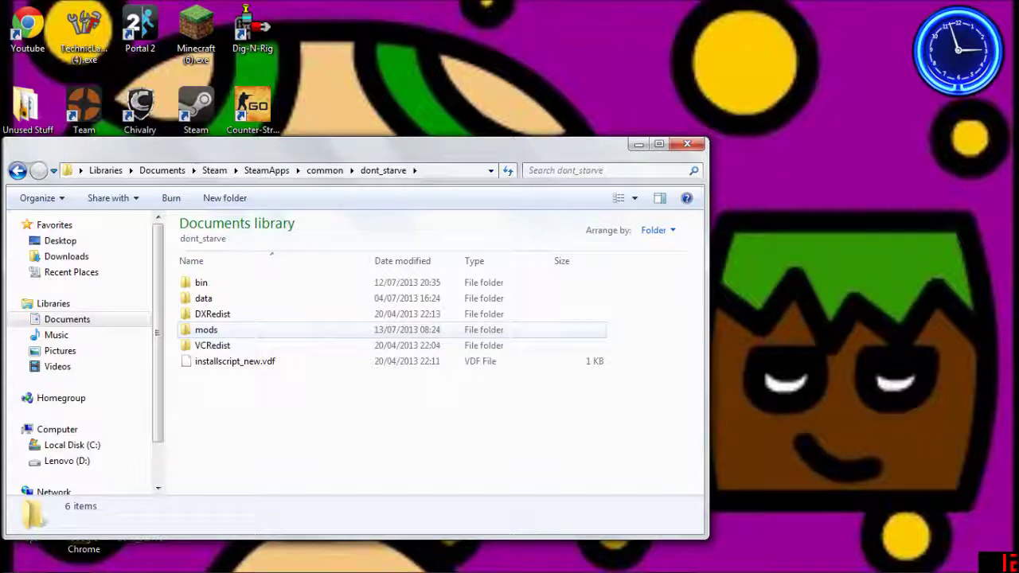
left_click(231, 330)
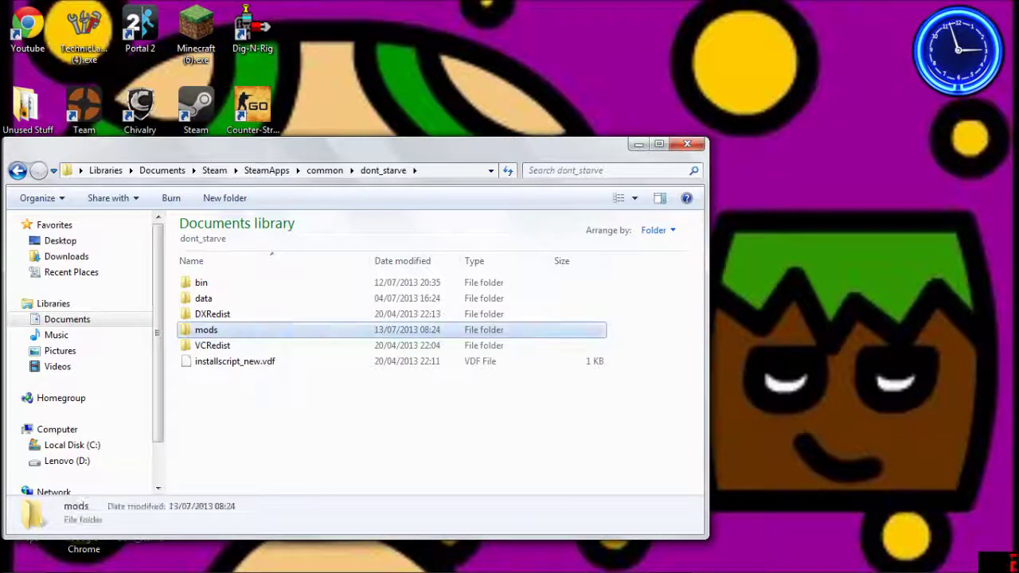
key("Return")
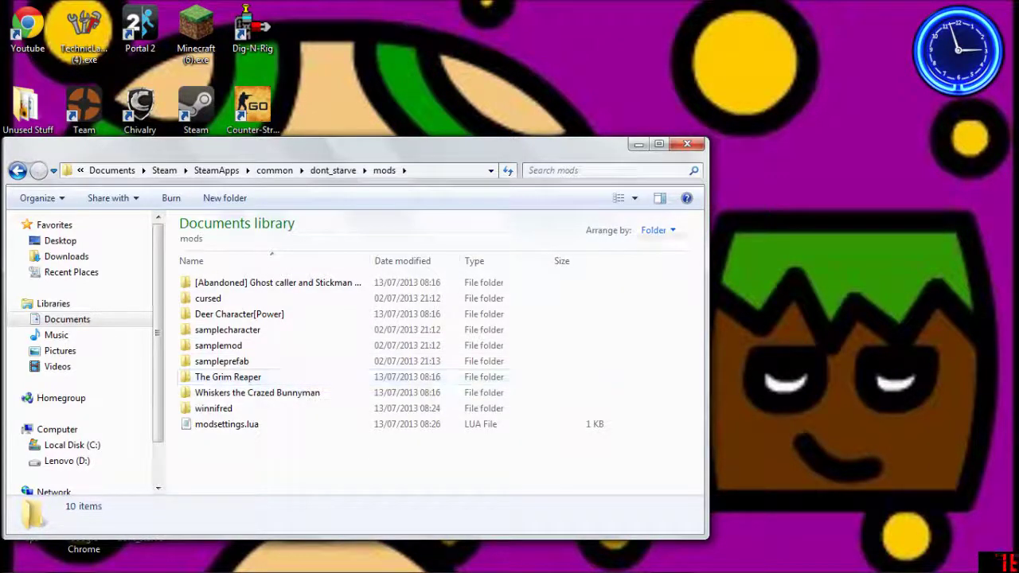
- Minimize Explorer, launch Google Chrome and load google.co.uk in the address bar
left_click(638, 145)
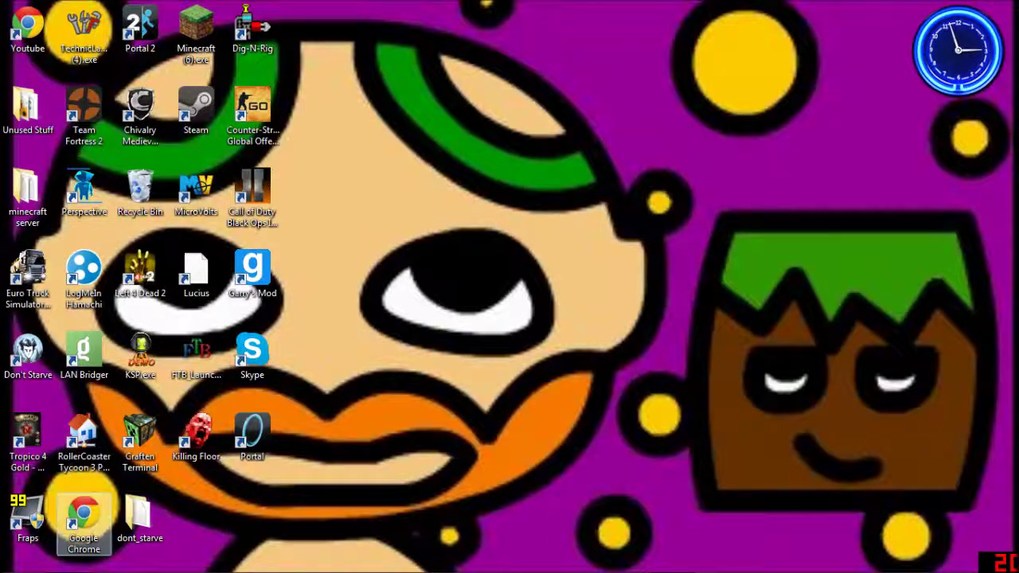
double_click(83, 518)
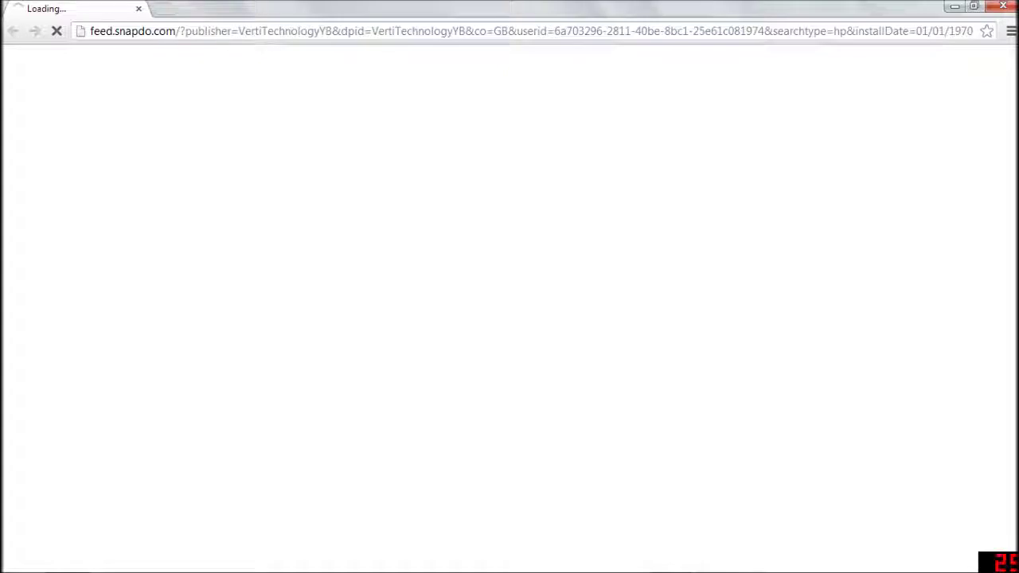
key("ctrl+l")
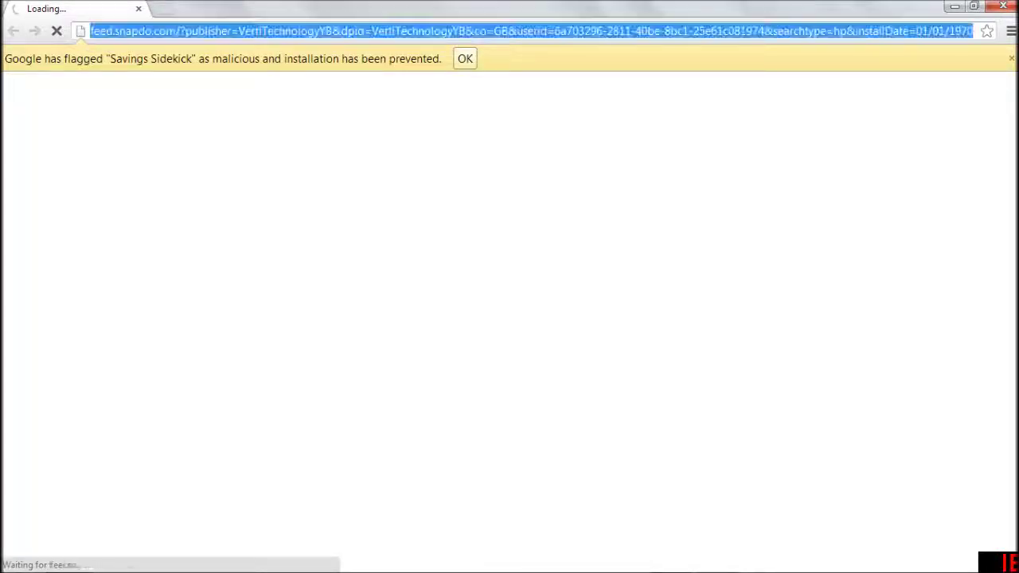
type("google.co.uk")
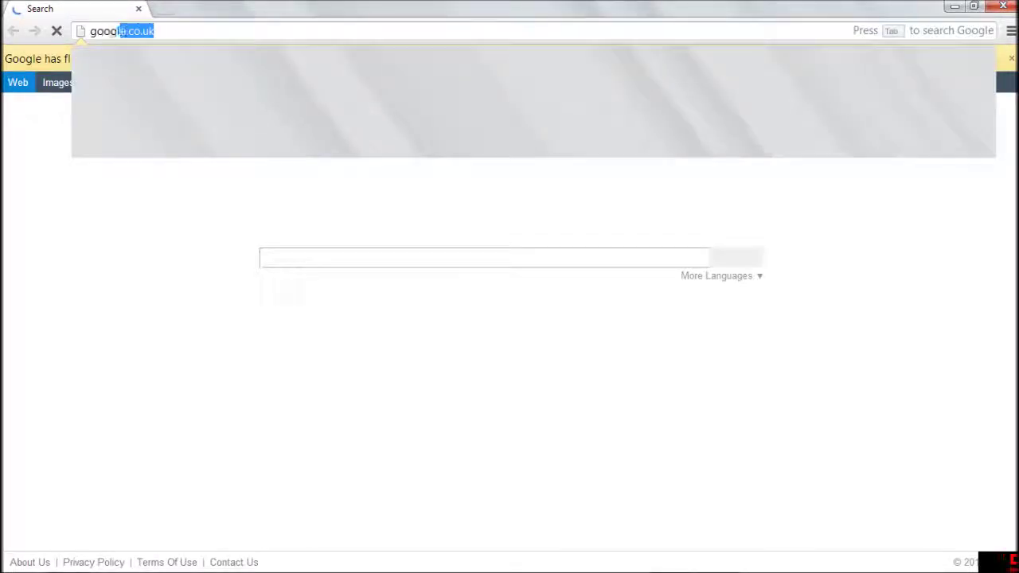
key("Return")
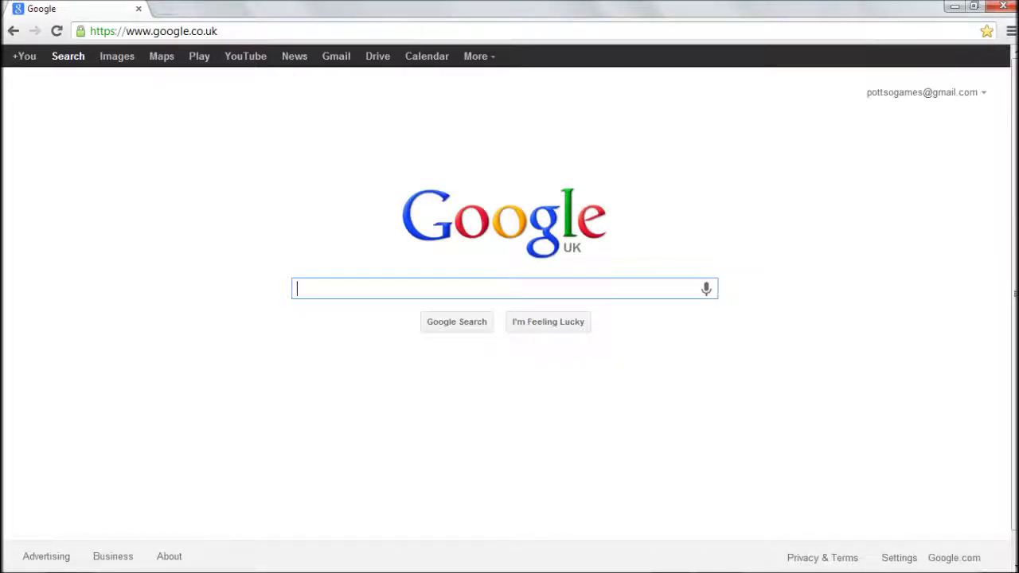
- Search Google for 'dont starve forum mods' using the suggested query
type("dont")
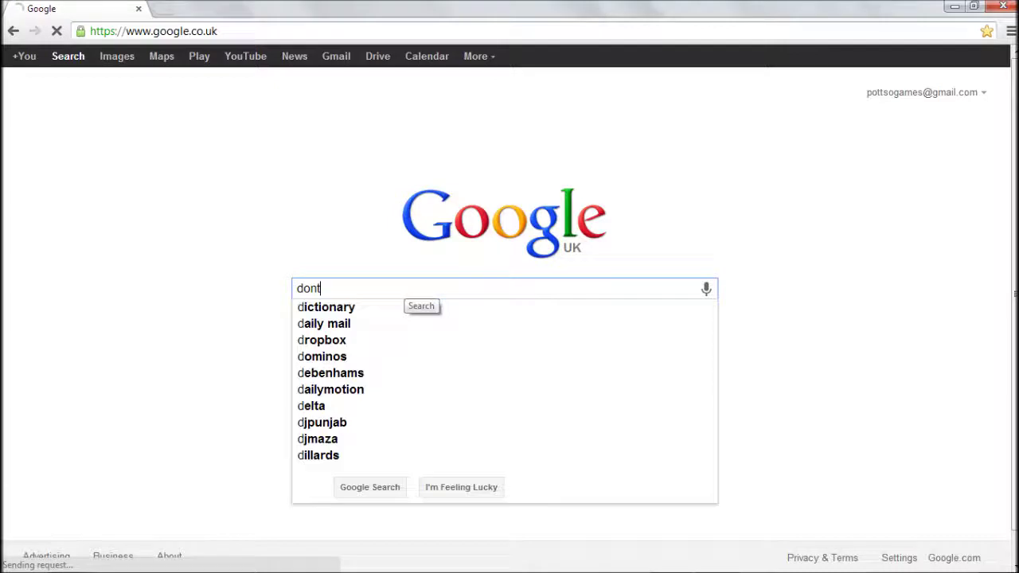
type(" starve ")
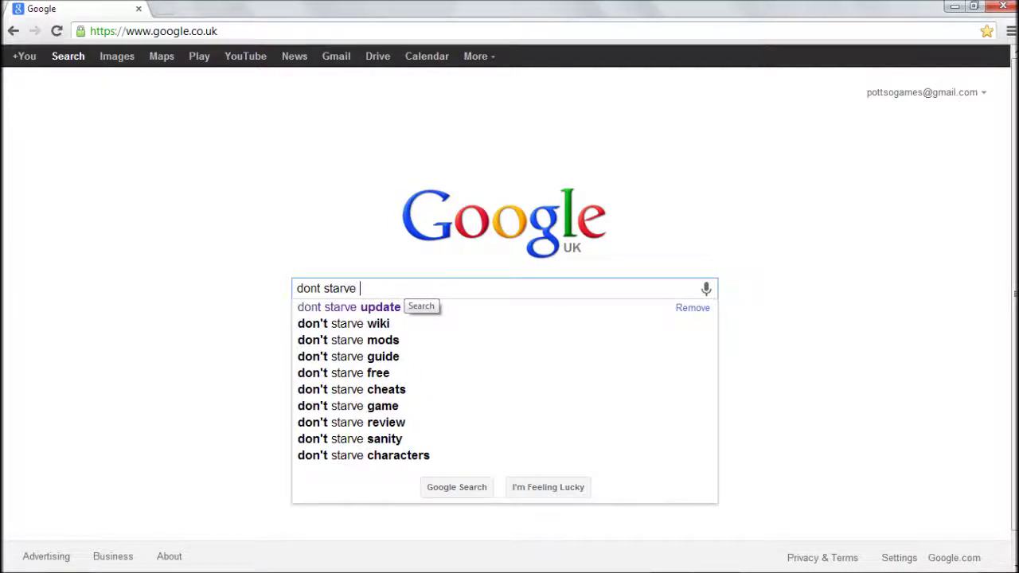
type("forum m")
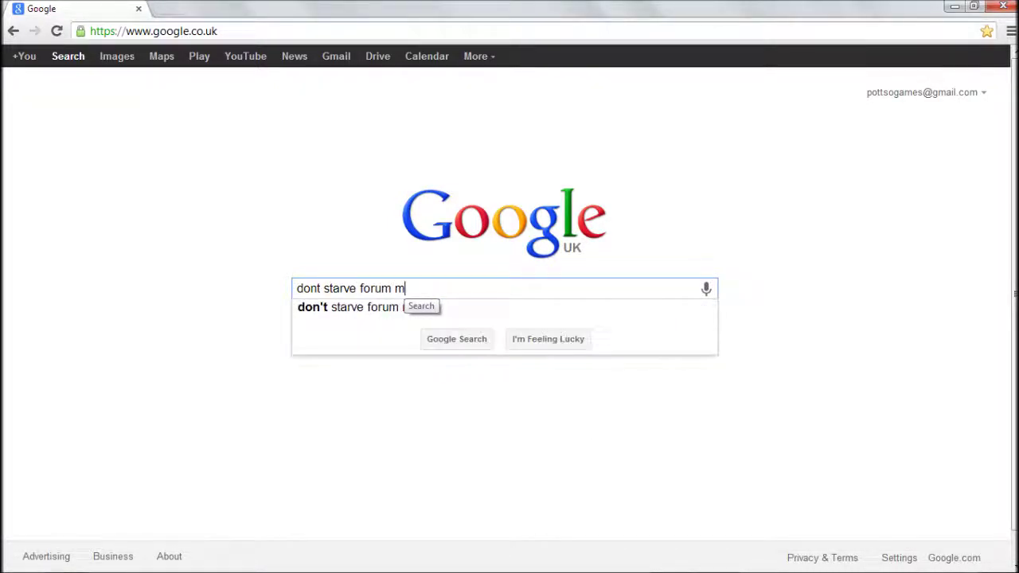
type("ods")
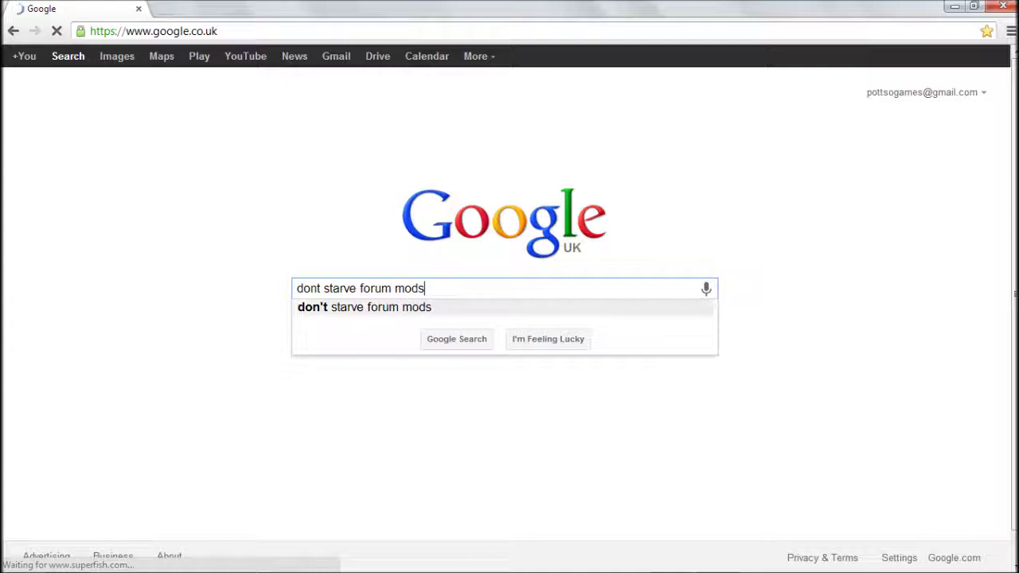
left_click(364, 307)
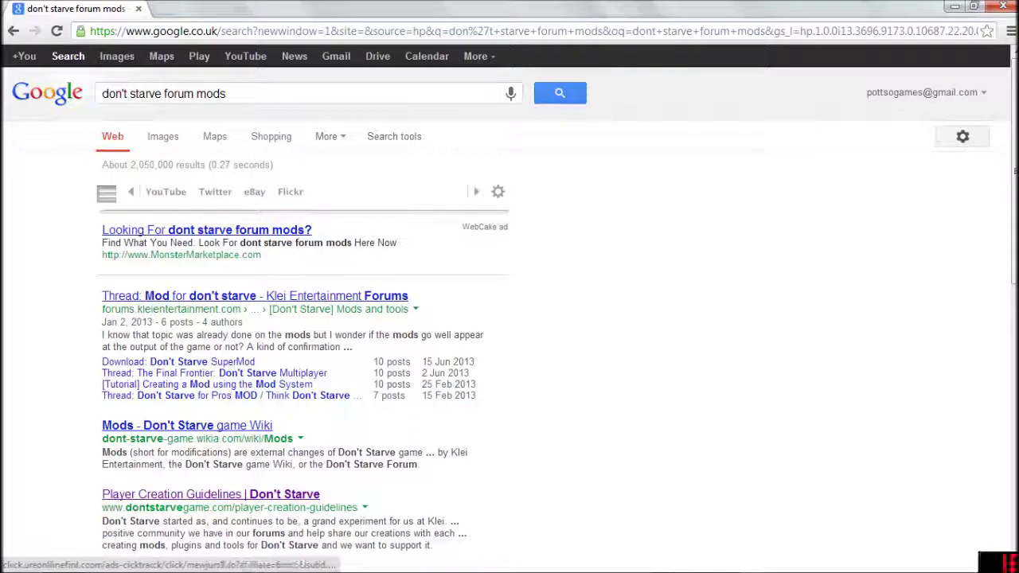
- Open the Klei forum thread 'Mod for don't starve' in a new tab and skim its posts
left_click(255, 295)
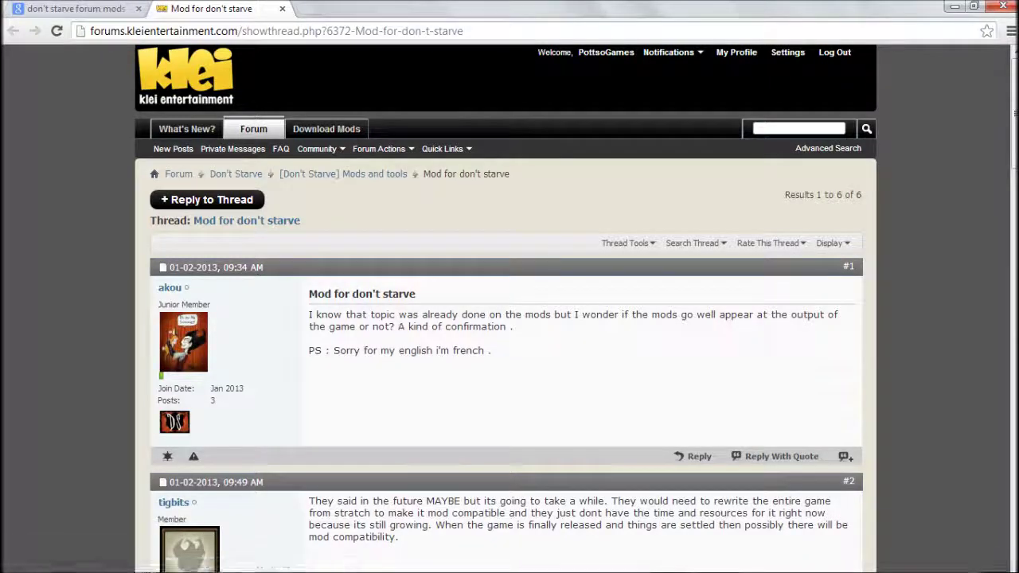
scroll(509, 318, "down", 1)
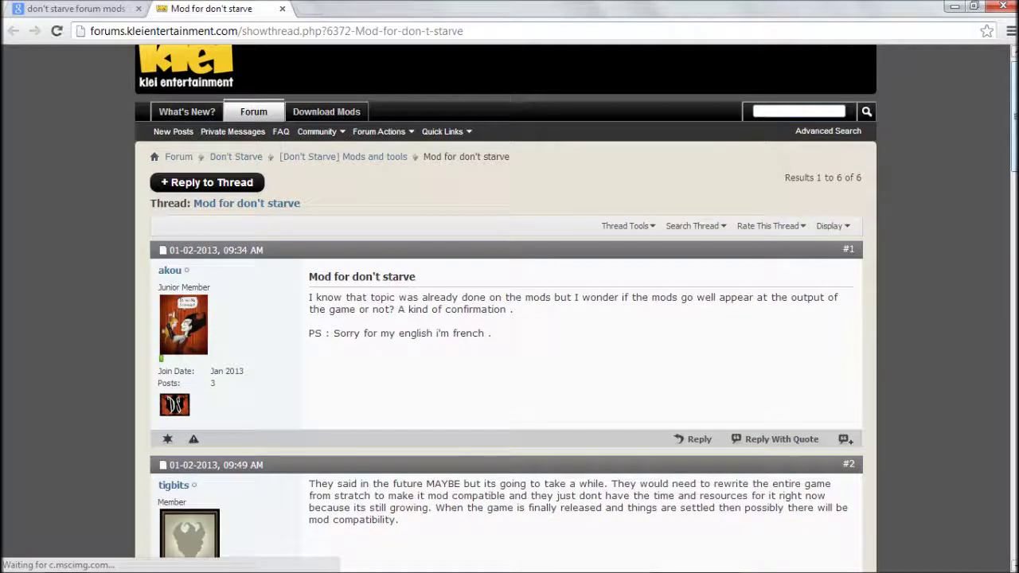
scroll(510, 318, "down", 1)
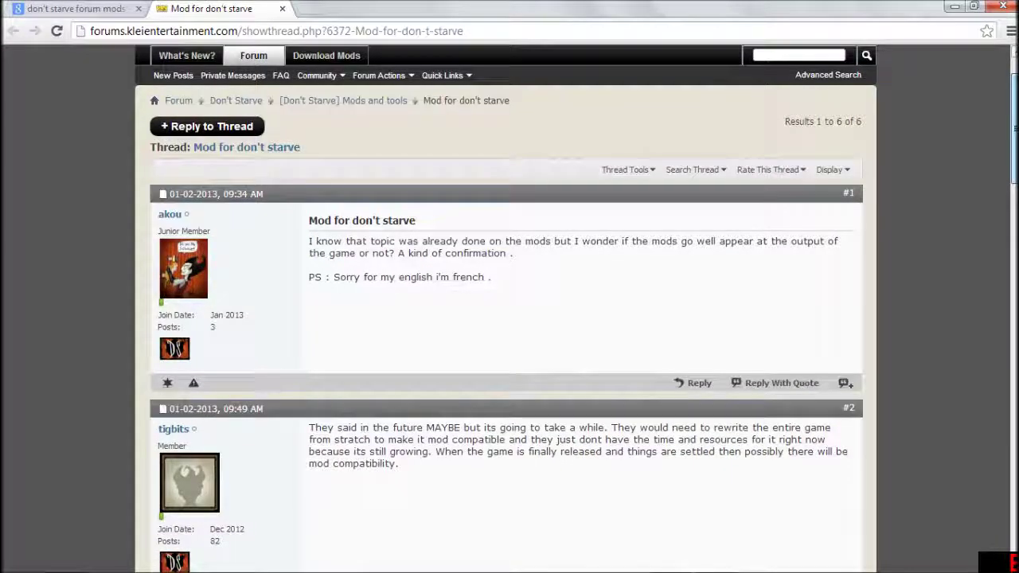
scroll(509, 319, "up", 1)
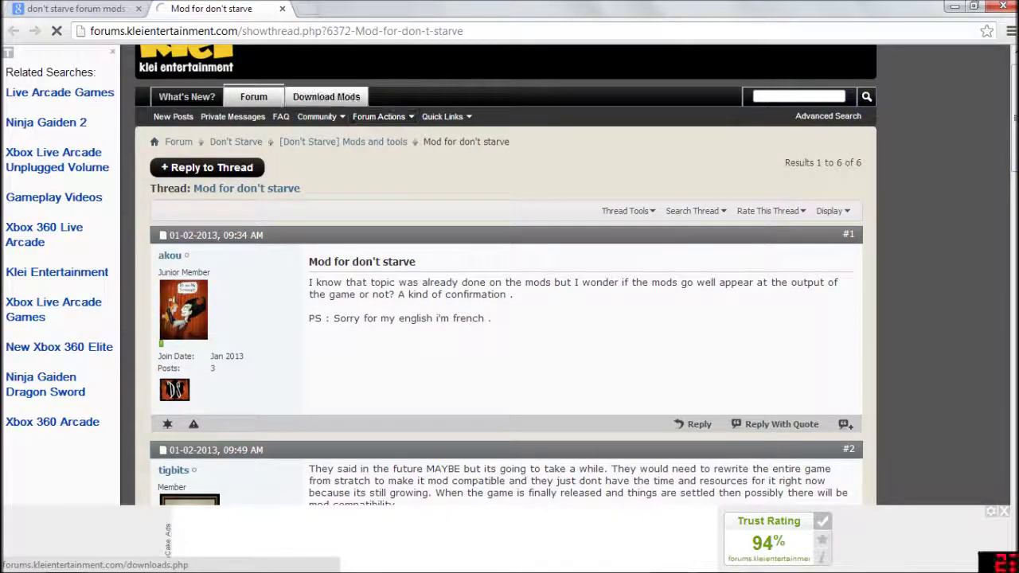
- Go to the forum's Download Mods page and scroll down to the mod categories list
left_click(327, 96)
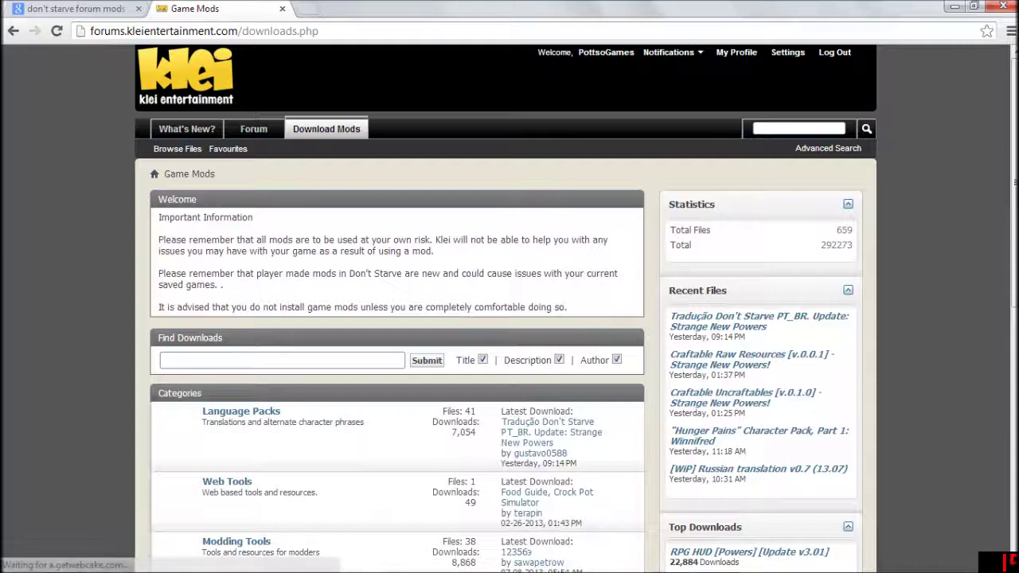
scroll(510, 274, "down", 5)
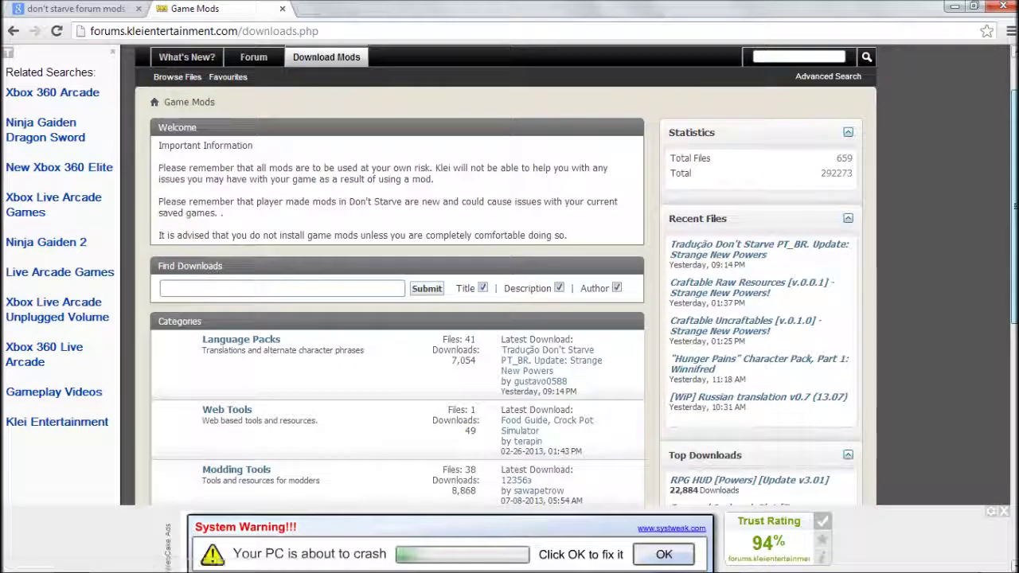
scroll(509, 274, "down", 1)
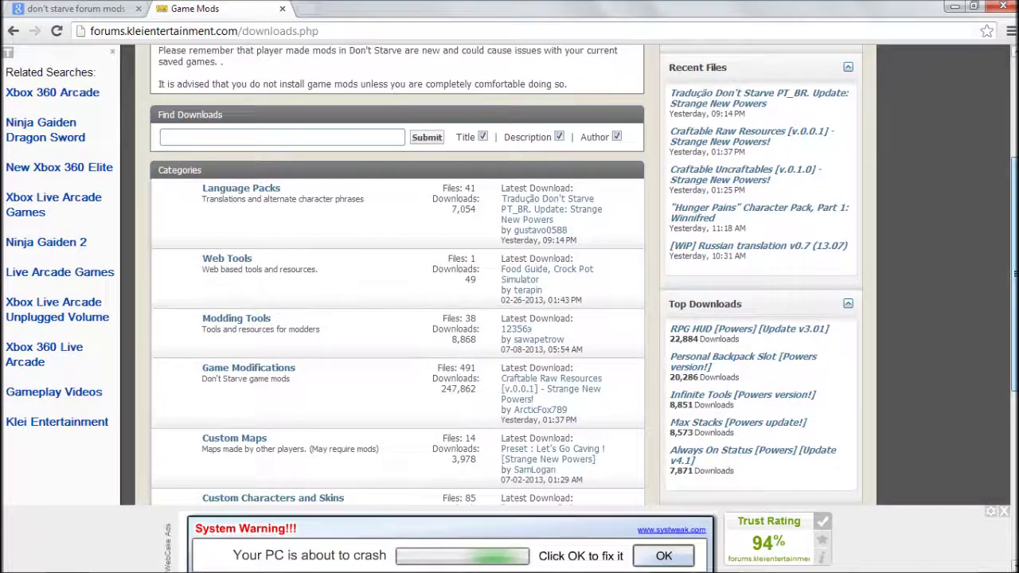
scroll(510, 275, "down", 1)
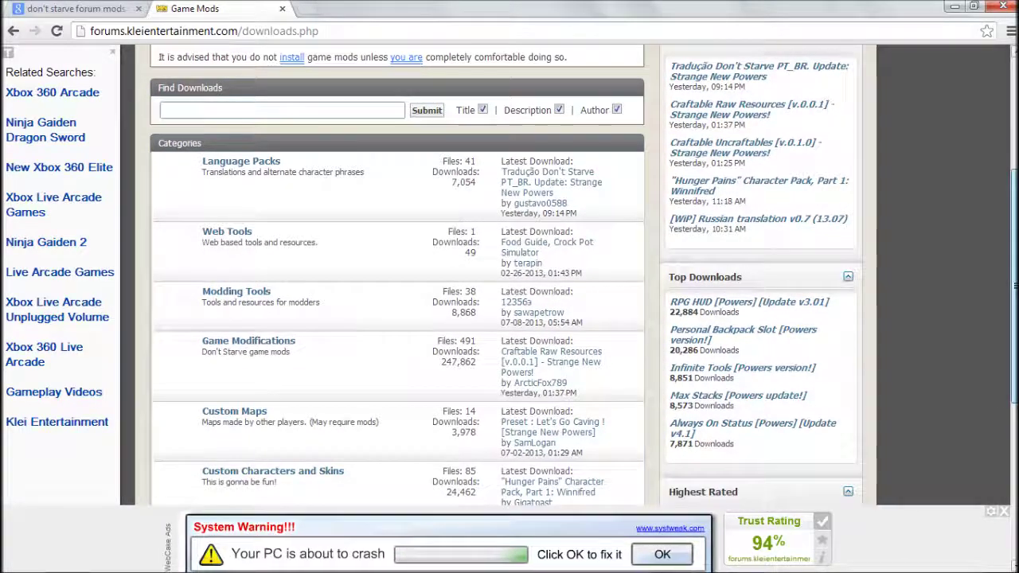
scroll(510, 275, "down", 3)
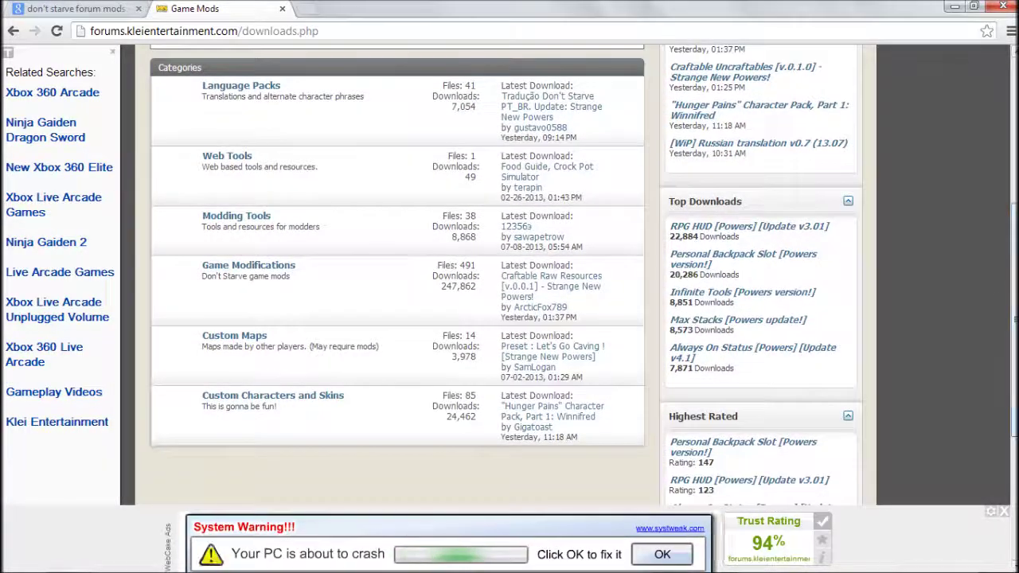